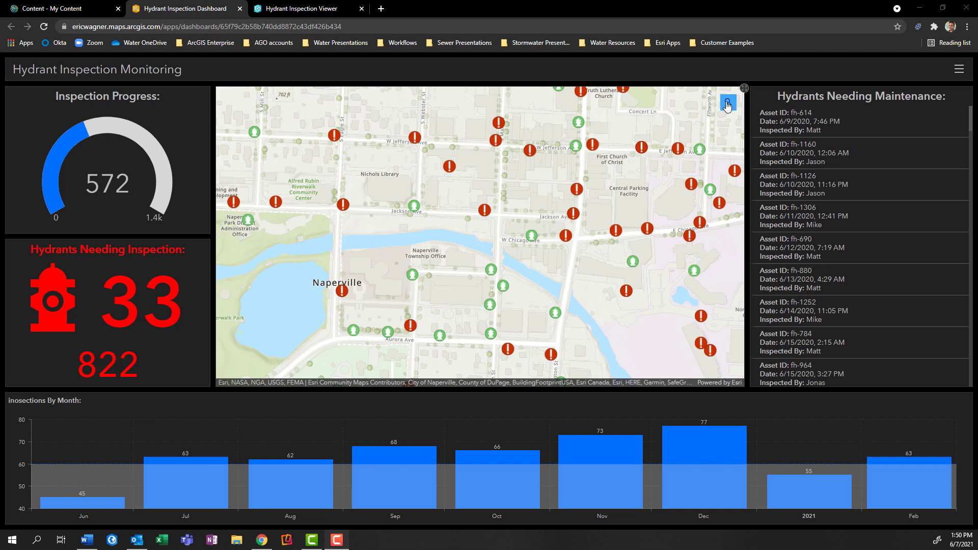
# Search the dashboard map for 200 Water St, Naperville, then clear and collapse the search box.
pyautogui.click(727, 106)
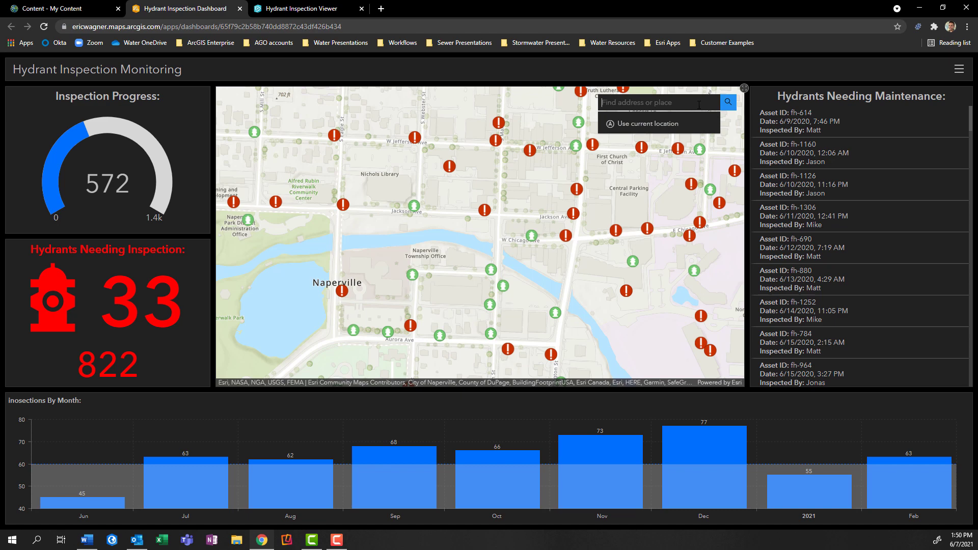
pyautogui.write('200 water')
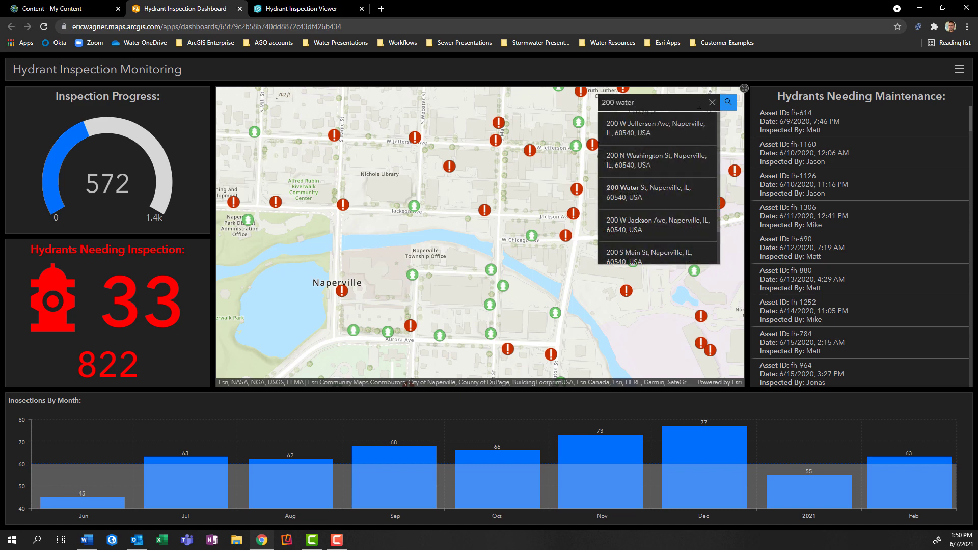
pyautogui.write(' street')
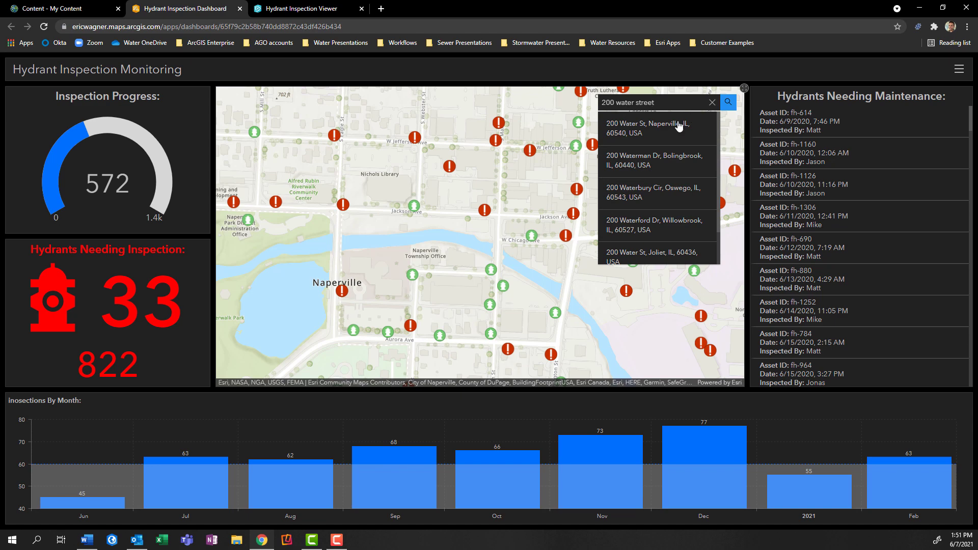
pyautogui.click(657, 131)
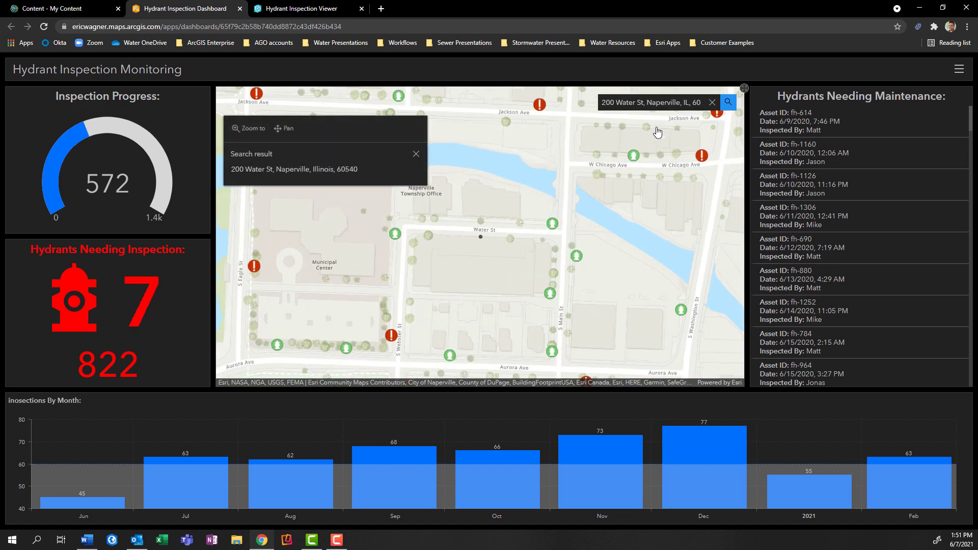
pyautogui.click(417, 154)
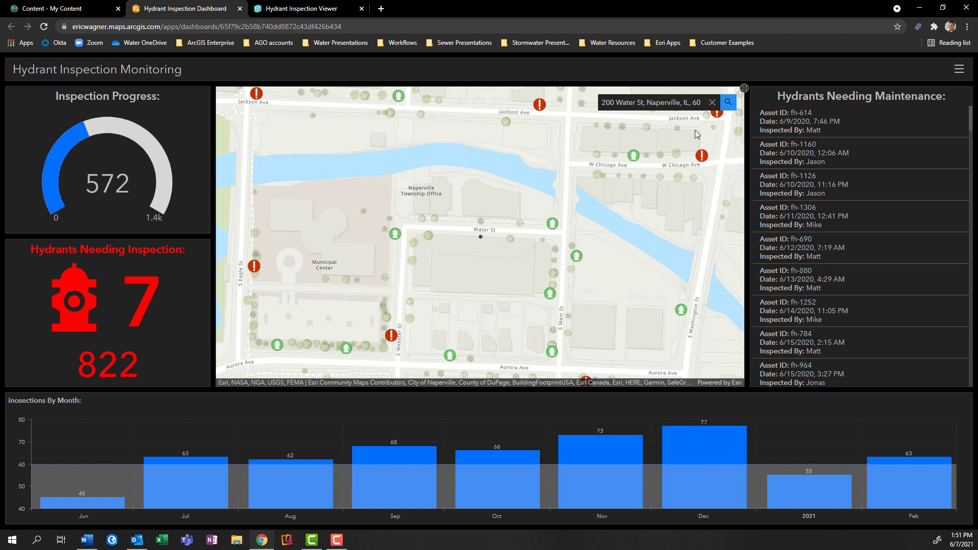
pyautogui.click(712, 103)
pyautogui.click(723, 100)
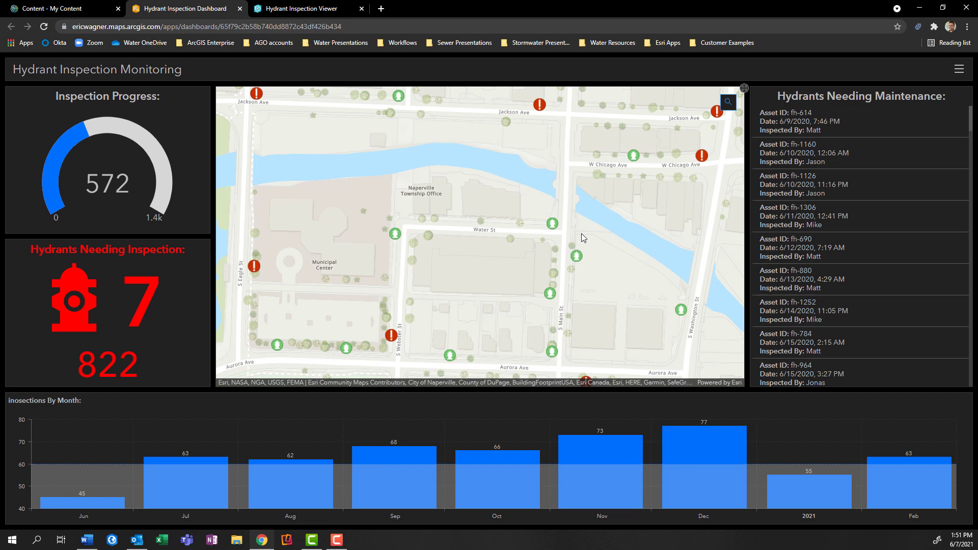
# Open the Hydrant Inspection Map item from My Content and scroll to its Application Settings.
pyautogui.click(51, 8)
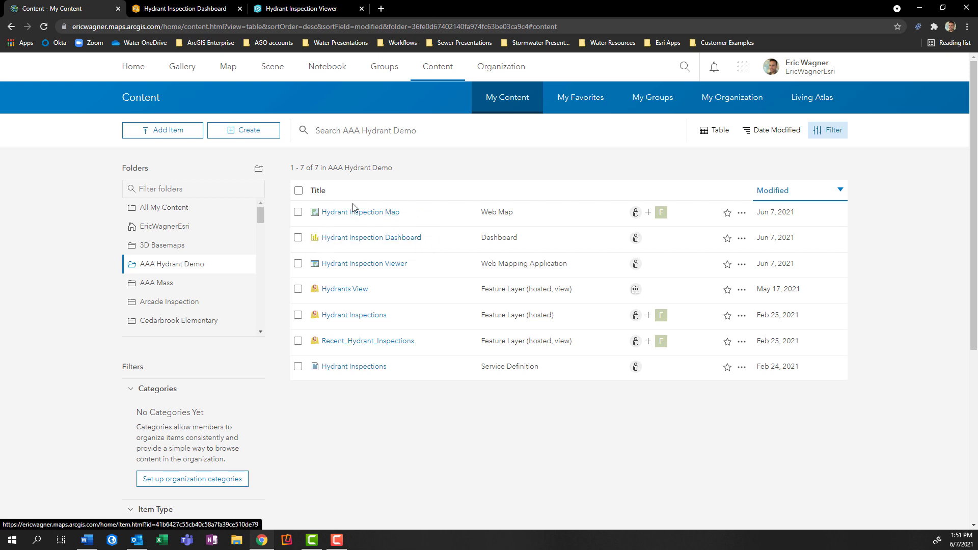
pyautogui.click(368, 216)
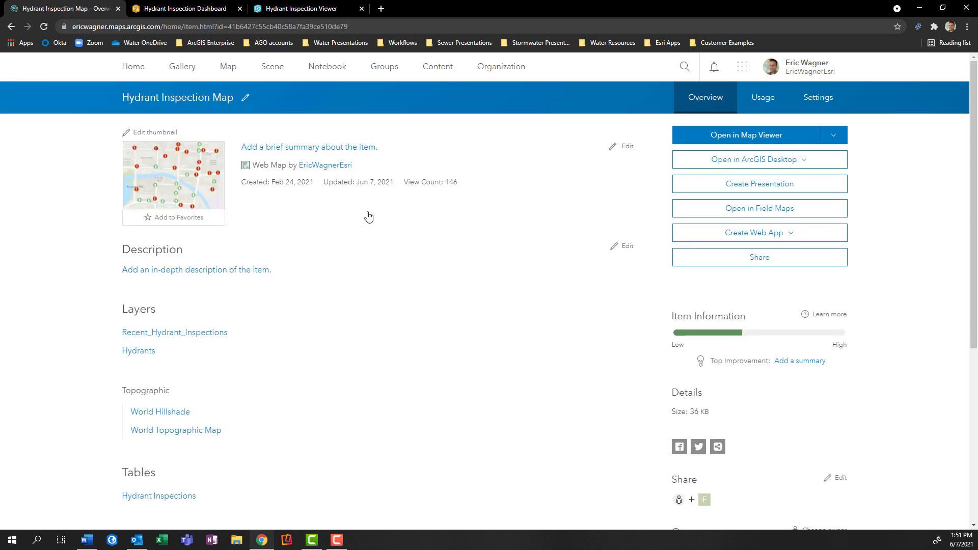
pyautogui.click(813, 106)
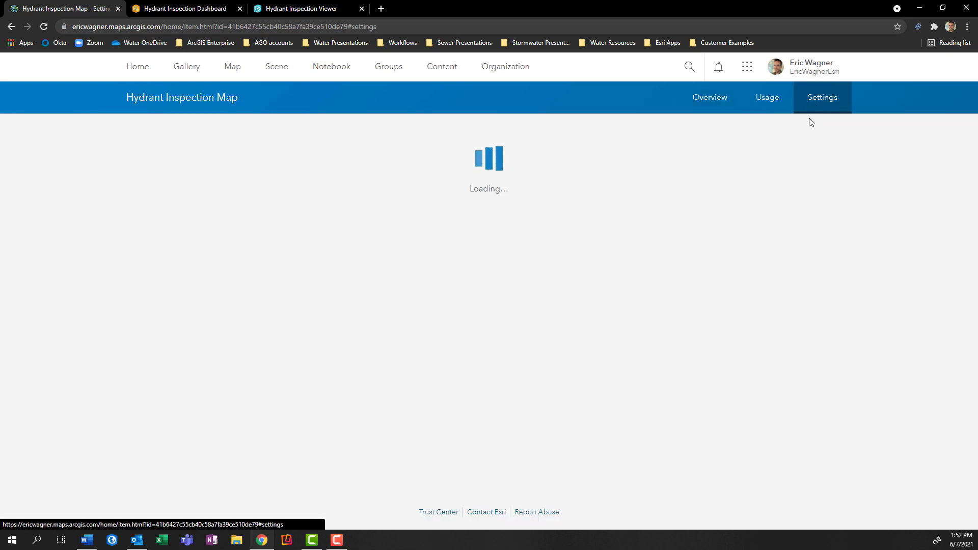
pyautogui.scroll(-3, 930, 152)
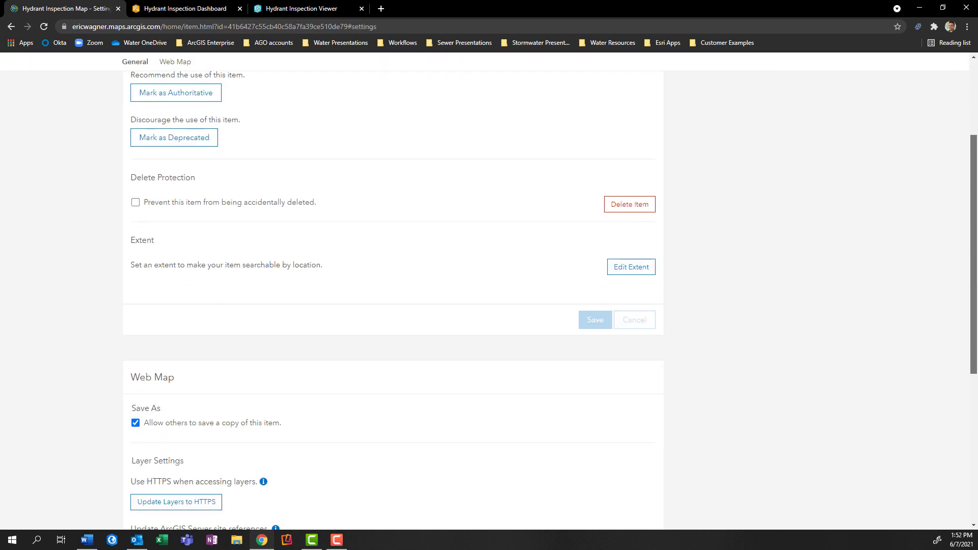
pyautogui.scroll(-6, 392, 295)
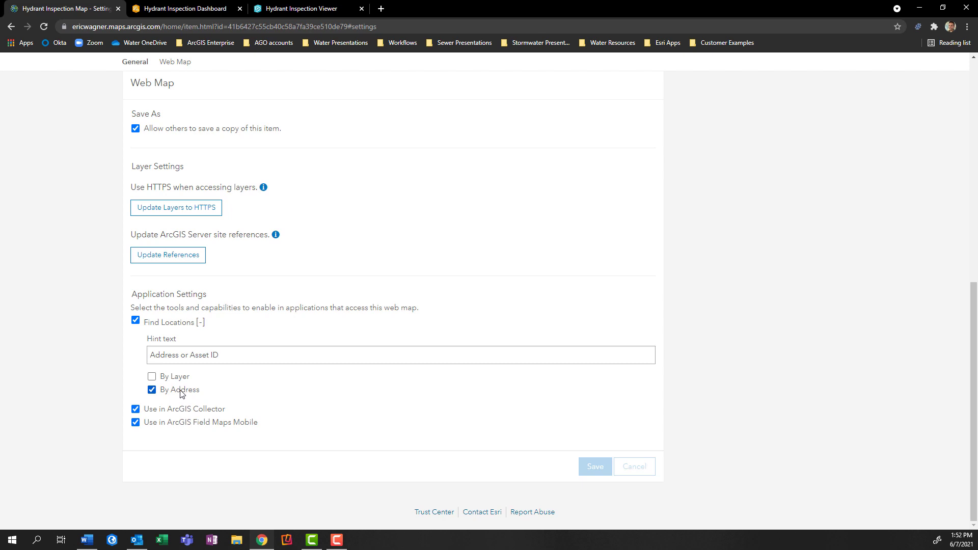
# Enable By Layer search on the Hydrants layer's Asset ID field with Contains matching.
pyautogui.click(152, 377)
pyautogui.scroll(-1, 114, 382)
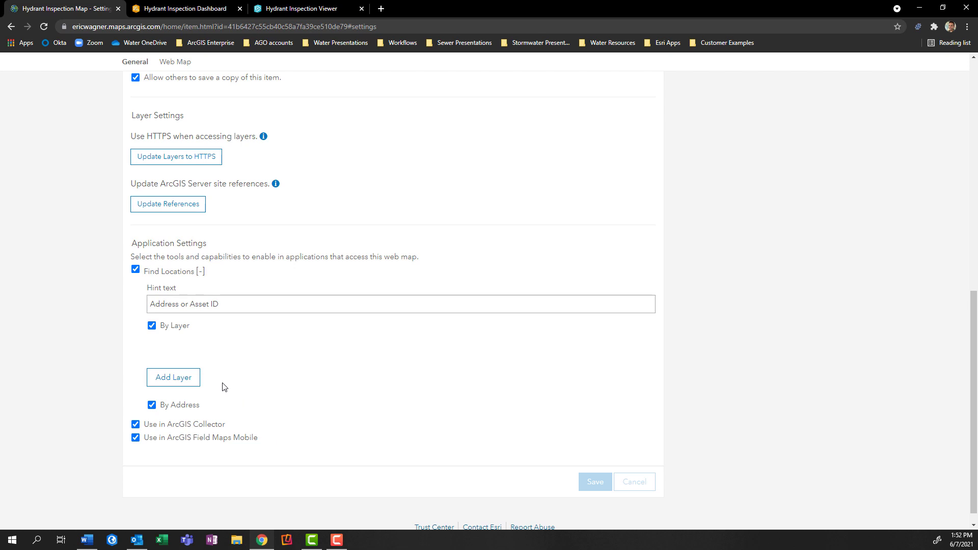
pyautogui.click(180, 383)
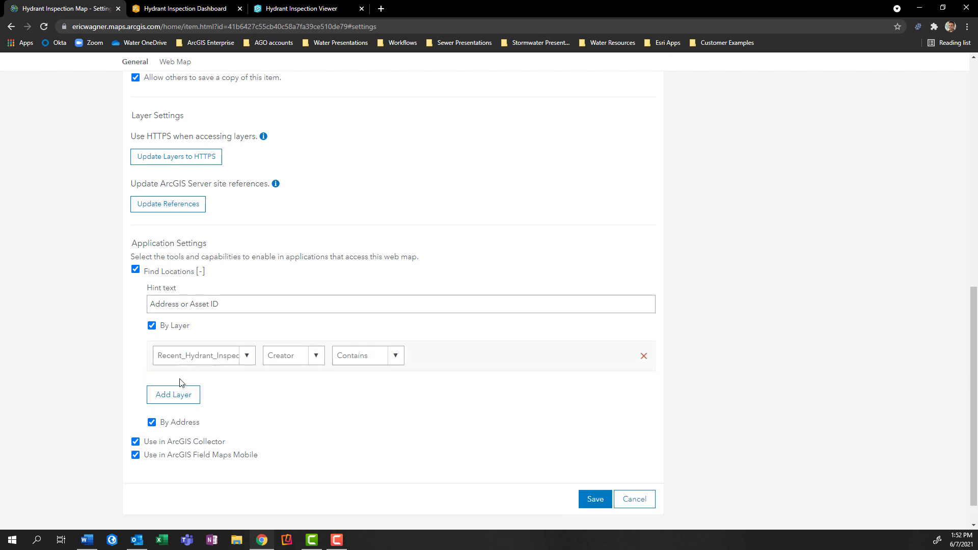
pyautogui.click(248, 359)
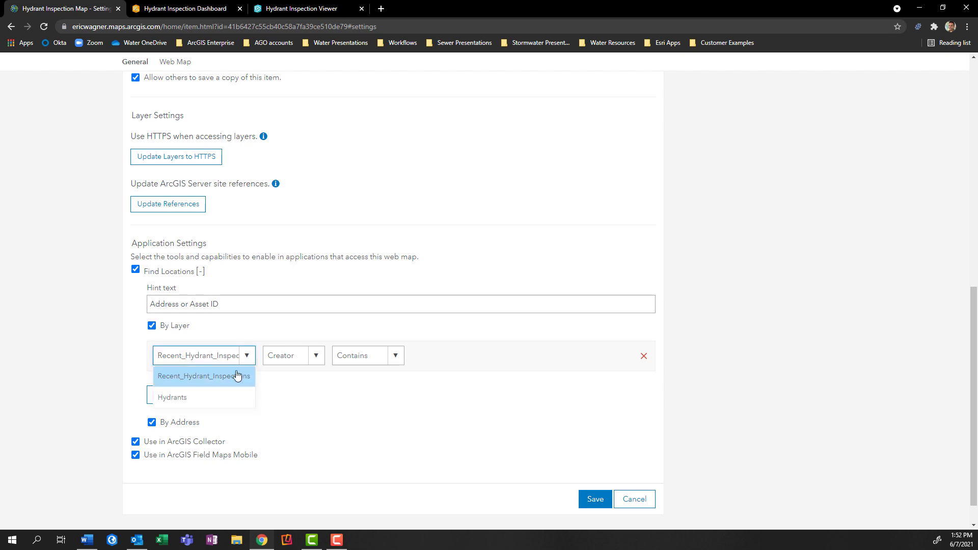
pyautogui.click(225, 403)
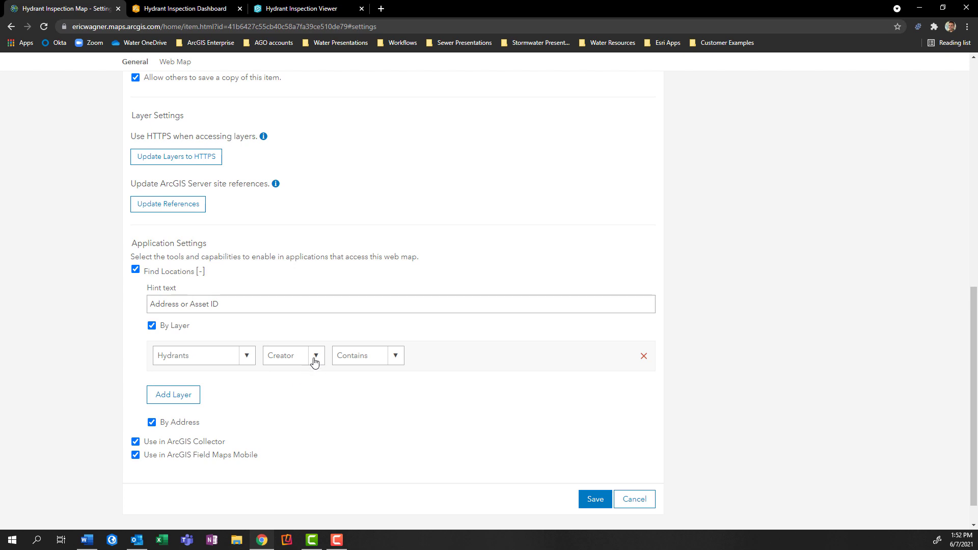
pyautogui.click(314, 362)
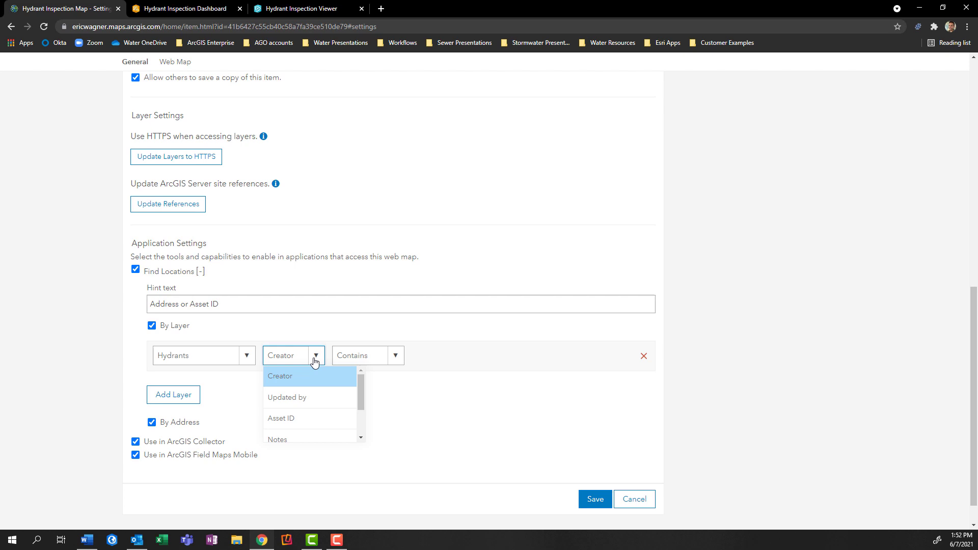
pyautogui.click(305, 420)
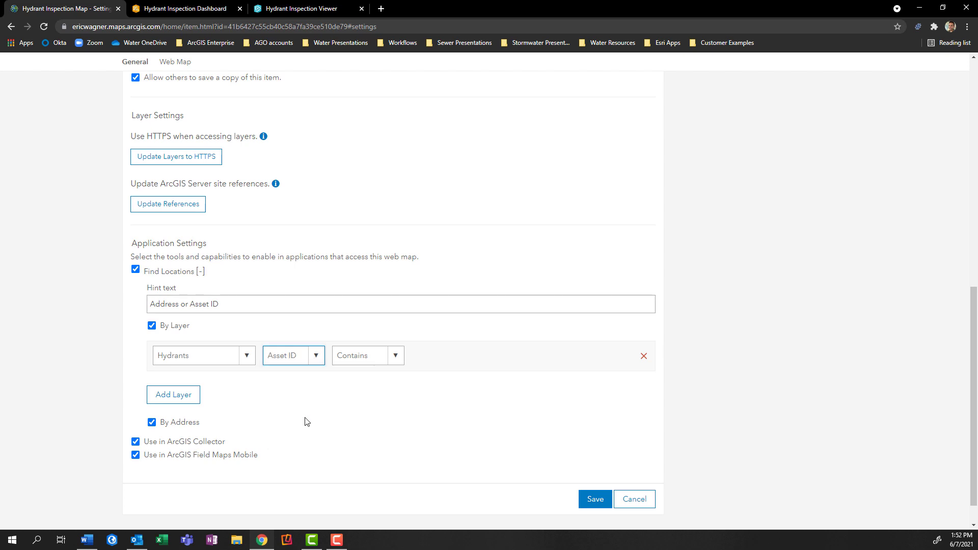
pyautogui.click(397, 358)
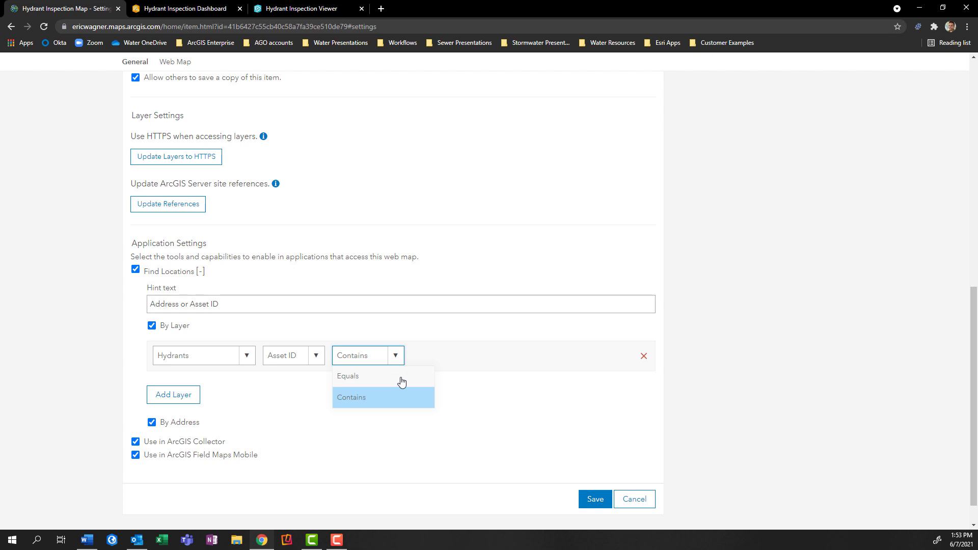
pyautogui.click(381, 402)
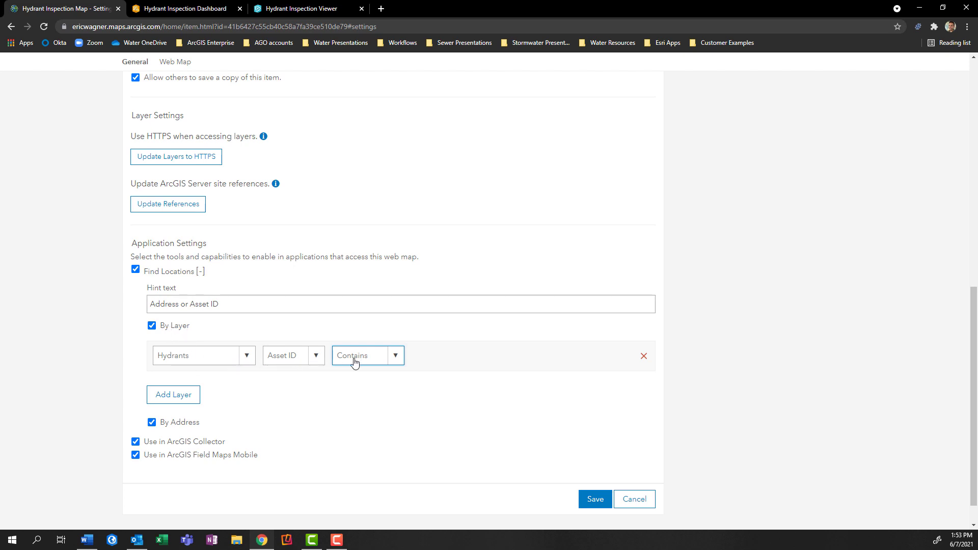
# Keep Contains matching, remove an extra Hydrants search row, and save the Find Locations settings.
pyautogui.click(393, 355)
pyautogui.click(282, 407)
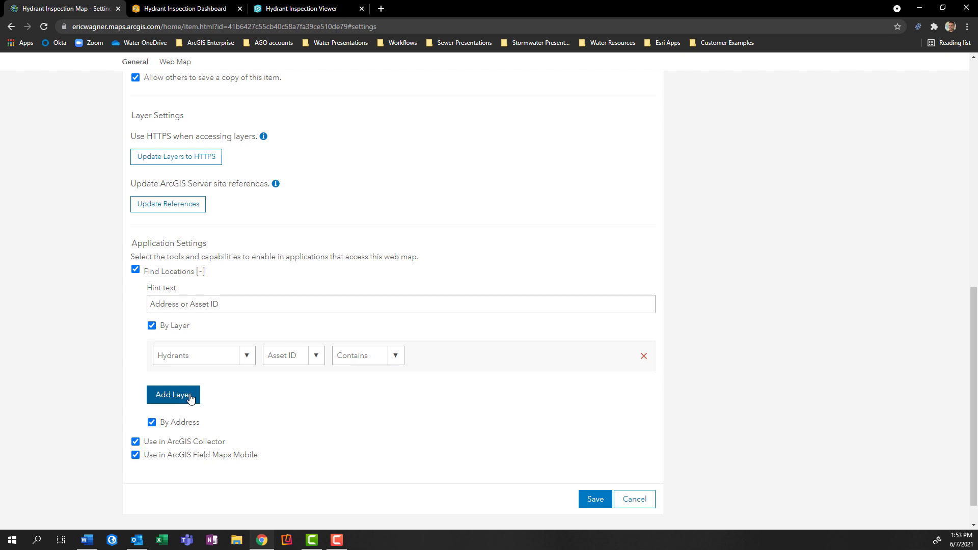
pyautogui.click(189, 397)
pyautogui.click(240, 385)
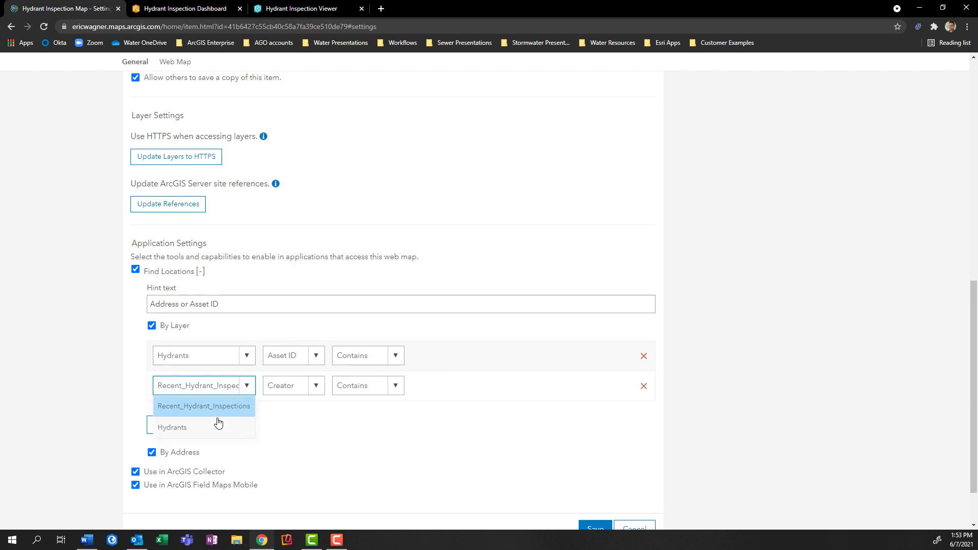
pyautogui.click(218, 423)
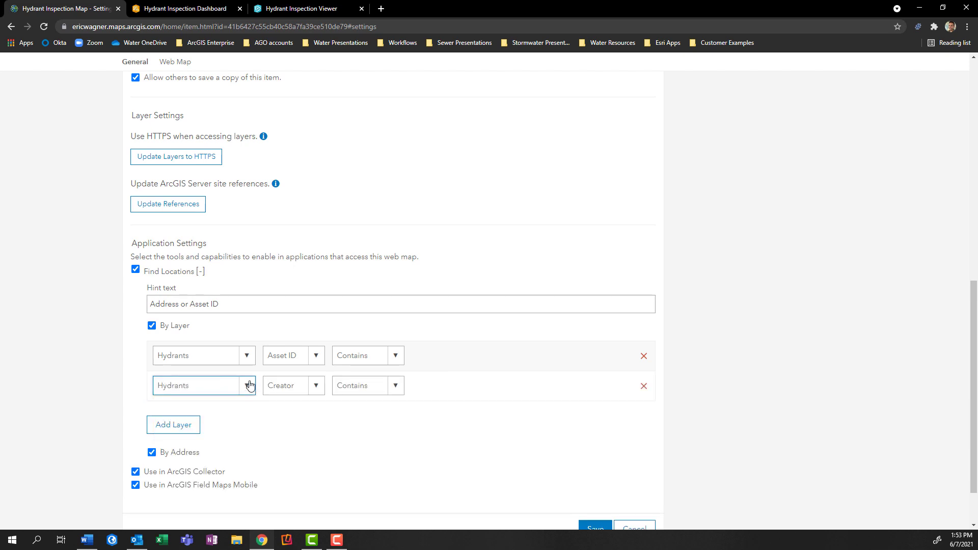
pyautogui.click(643, 386)
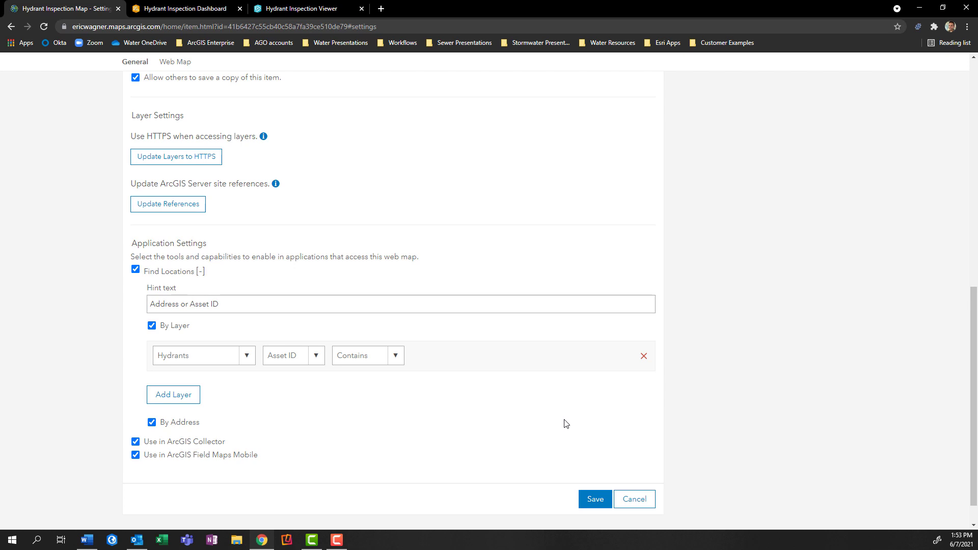
pyautogui.click(595, 499)
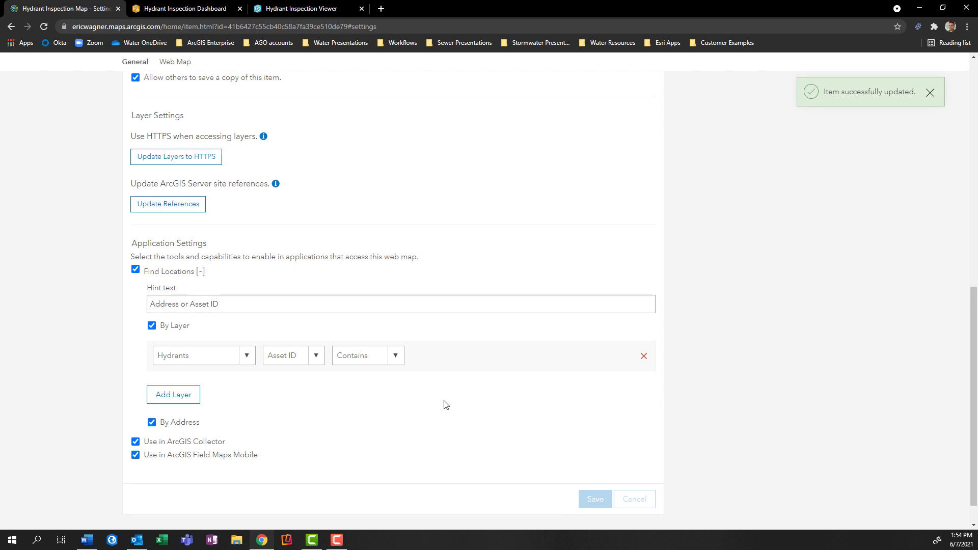
# Search the dashboard map for fh-47 and zoom to that hydrant via the Hydrants: Asset ID suggestion.
pyautogui.click(194, 11)
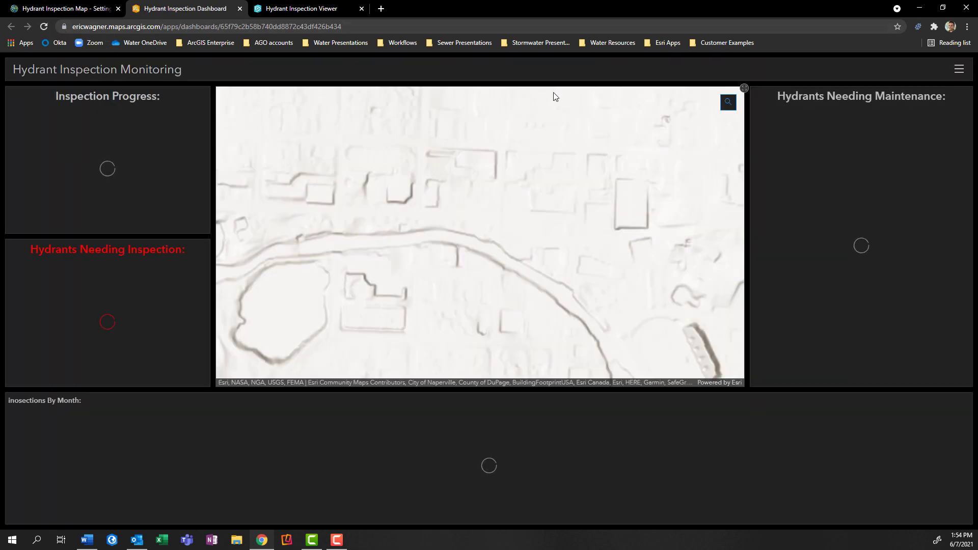
pyautogui.click(728, 104)
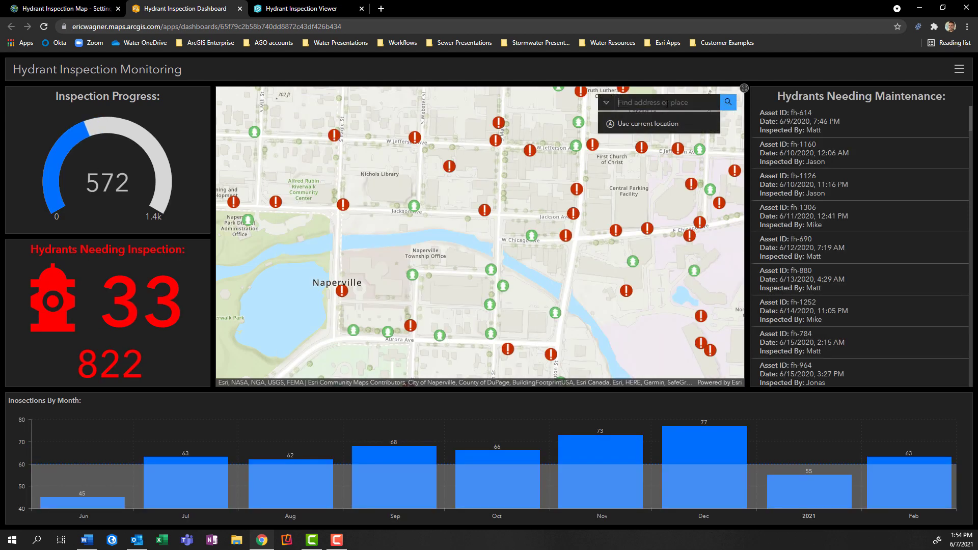
pyautogui.click(662, 103)
pyautogui.write('fh')
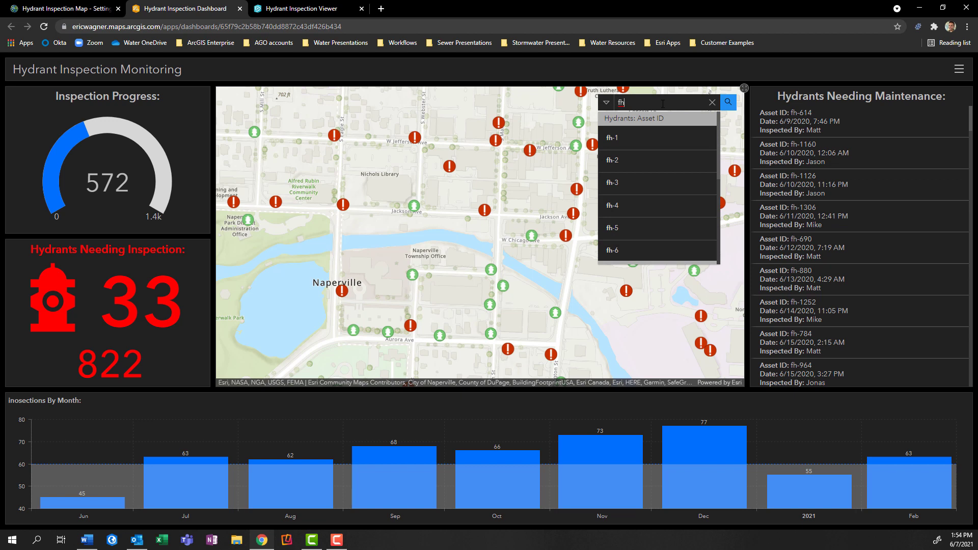
pyautogui.write('-47')
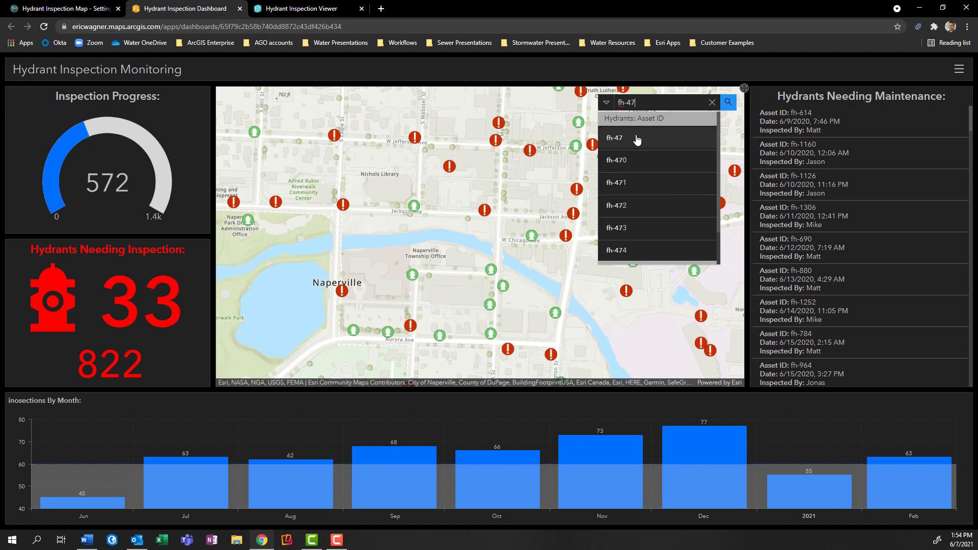
pyautogui.click(642, 143)
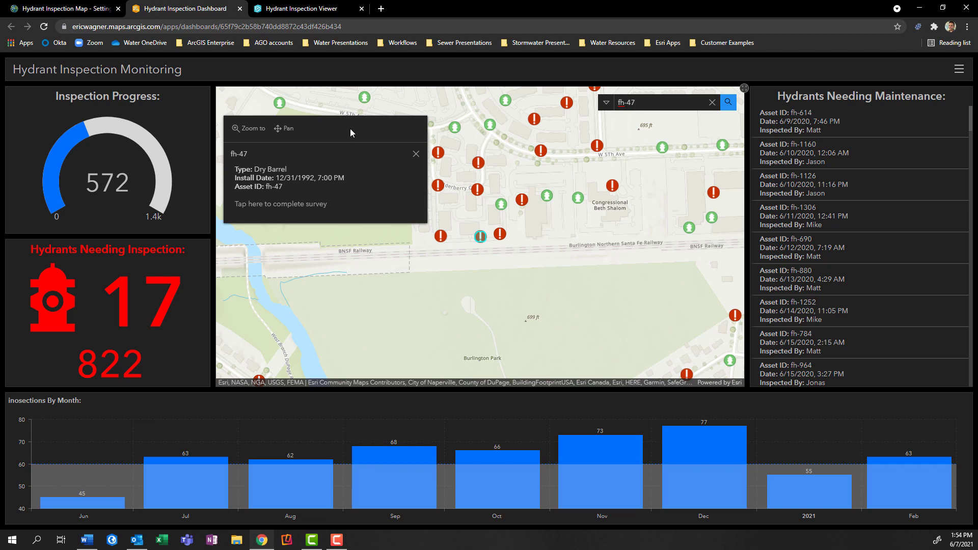
# Reload the Hydrant Inspection Viewer and search fh-47 to open that hydrant's popup.
pyautogui.click(308, 7)
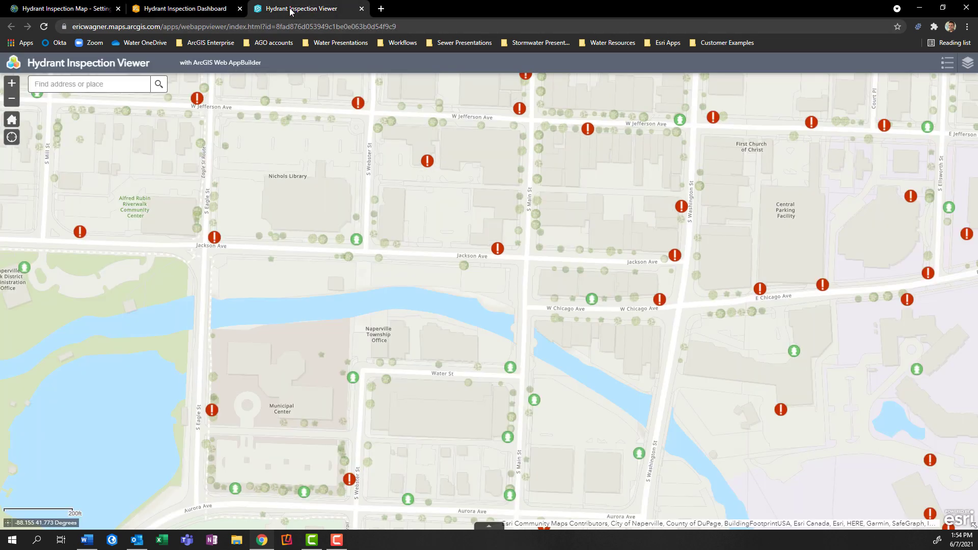
pyautogui.click(45, 26)
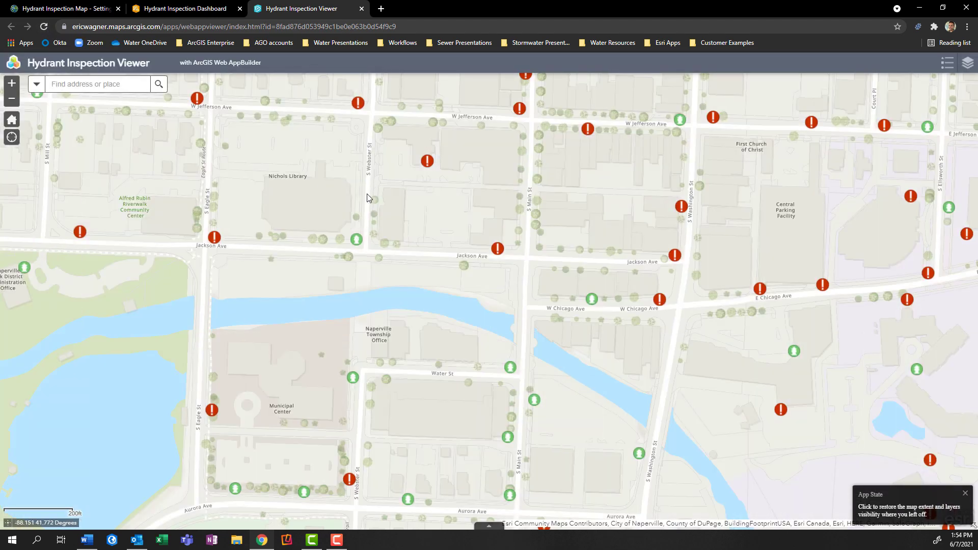
pyautogui.click(76, 85)
pyautogui.write('fh-')
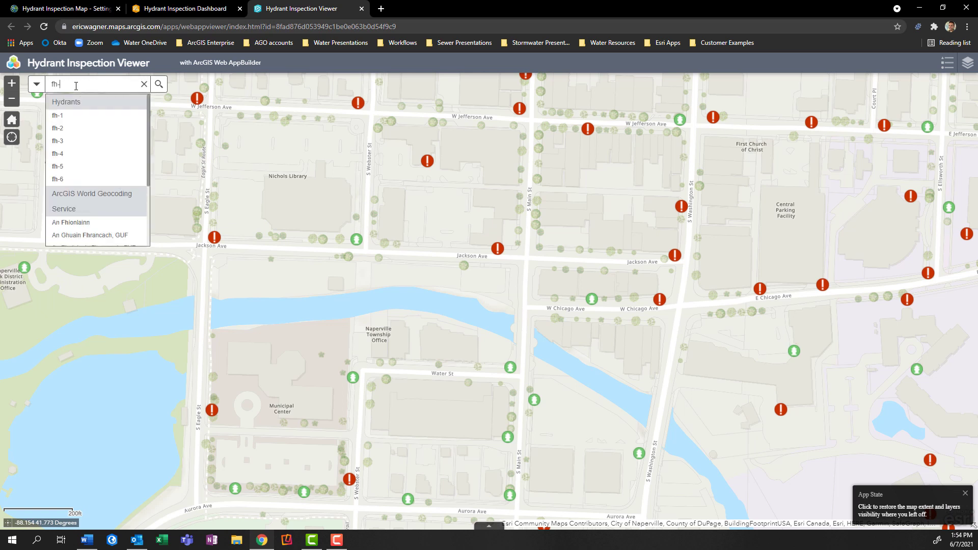
pyautogui.write('47')
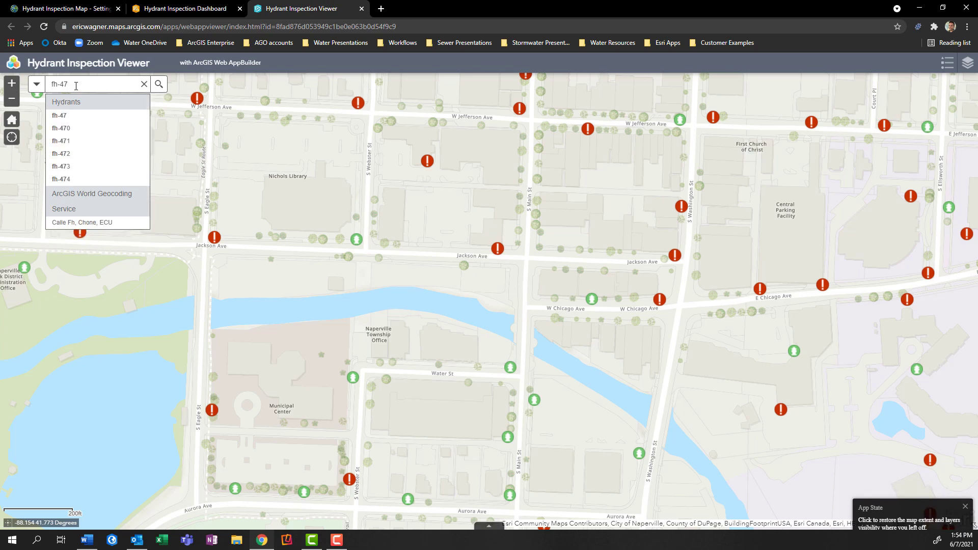
pyautogui.click(74, 116)
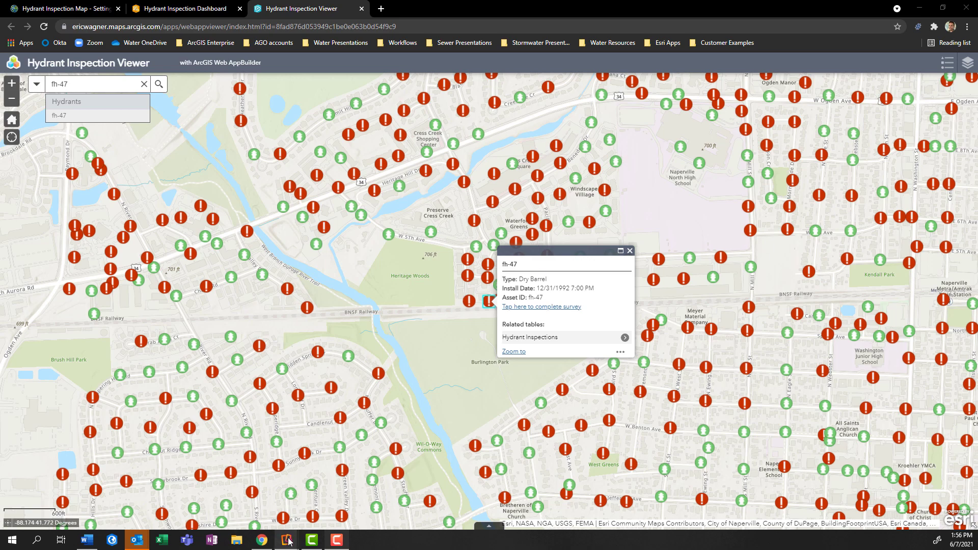
# Reload the Hydrant Inspection Map on the mirrored tablet in Field Maps.
pyautogui.moveTo(288, 541)
pyautogui.click(306, 496)
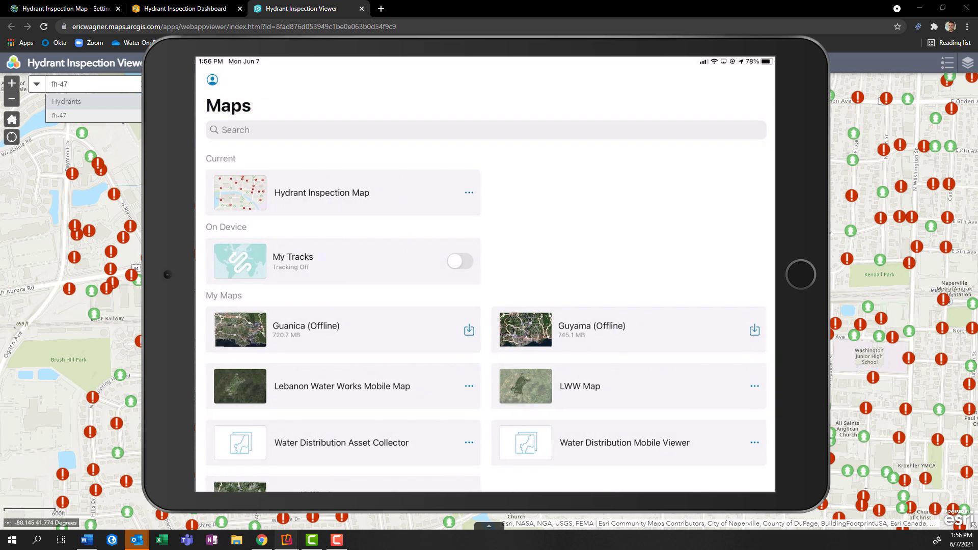
pyautogui.click(469, 193)
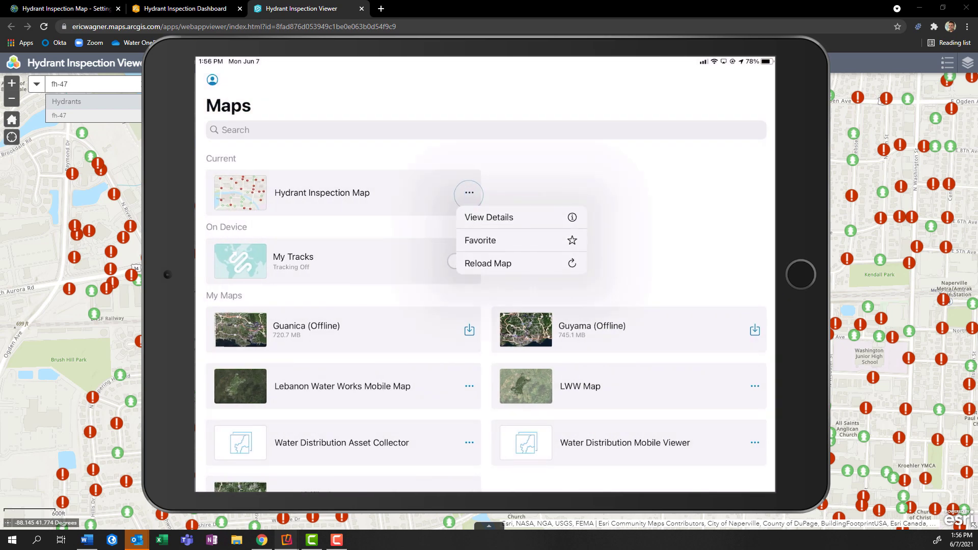
pyautogui.click(508, 262)
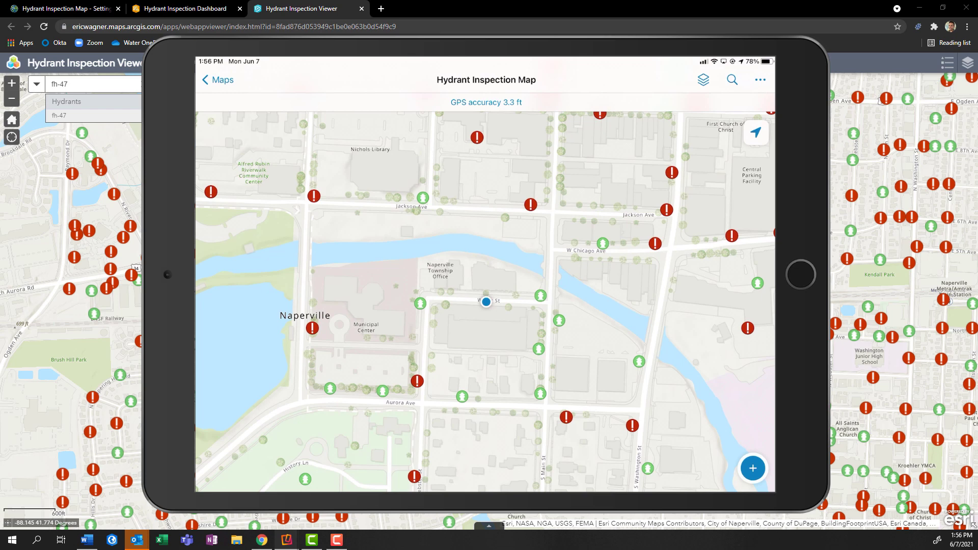
# Search the tablet map for Fh-35 and open hydrant fh-35's details.
pyautogui.click(732, 79)
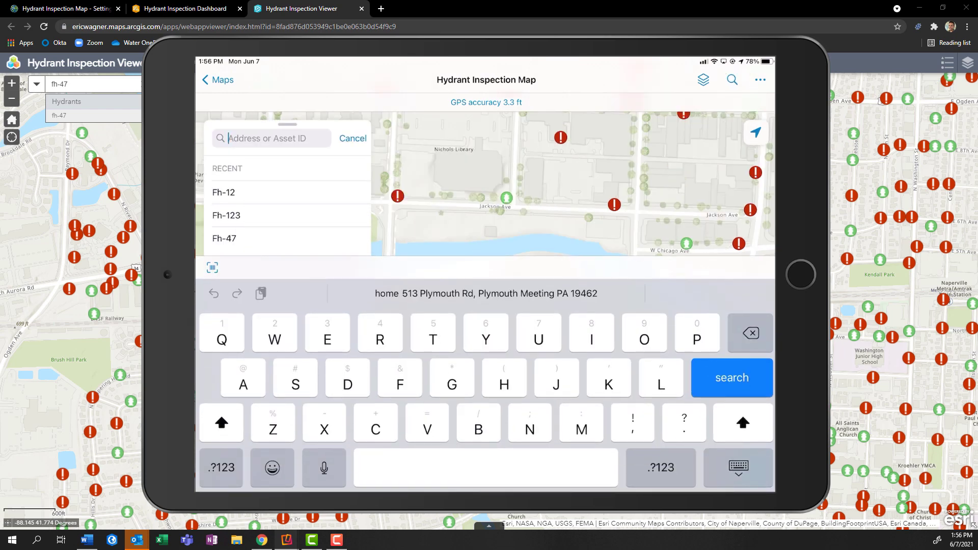
pyautogui.write('Fh-')
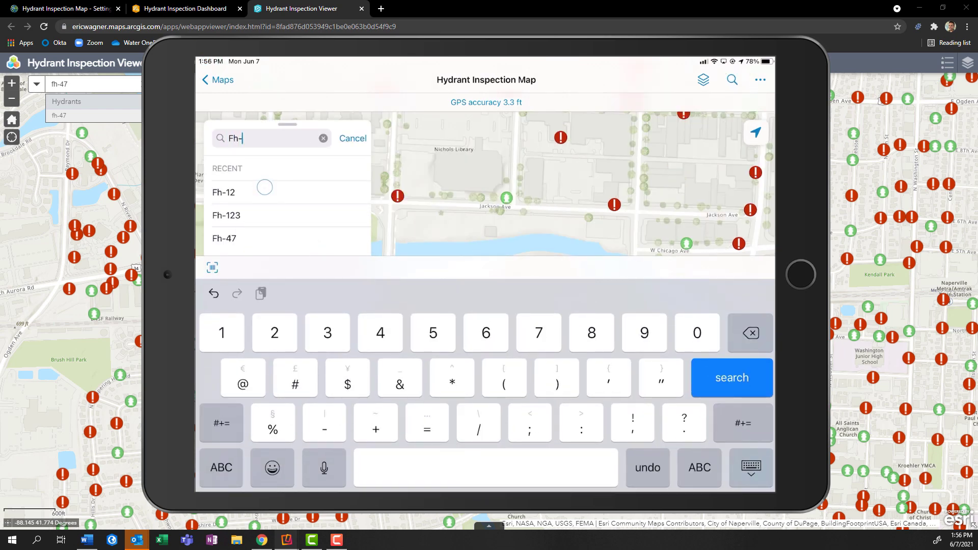
pyautogui.write('35')
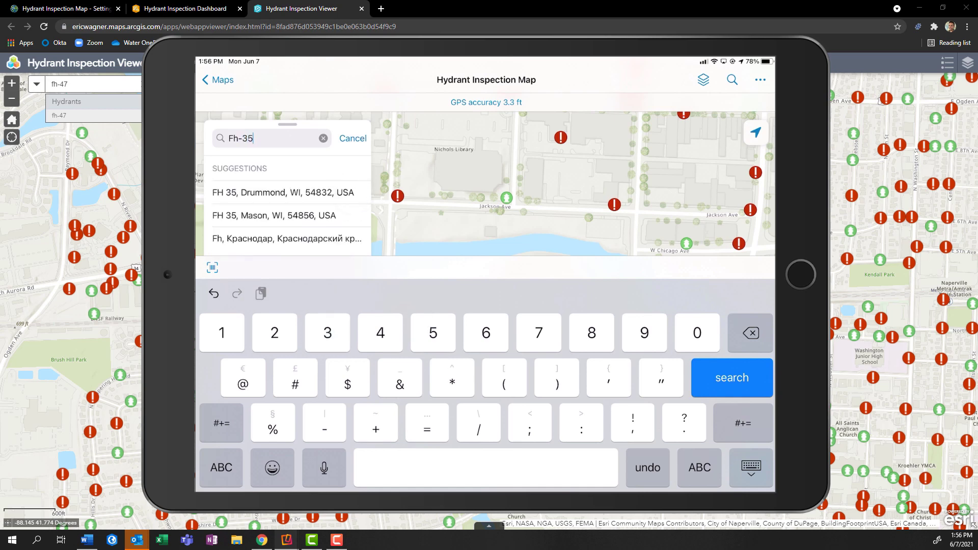
pyautogui.press('Return')
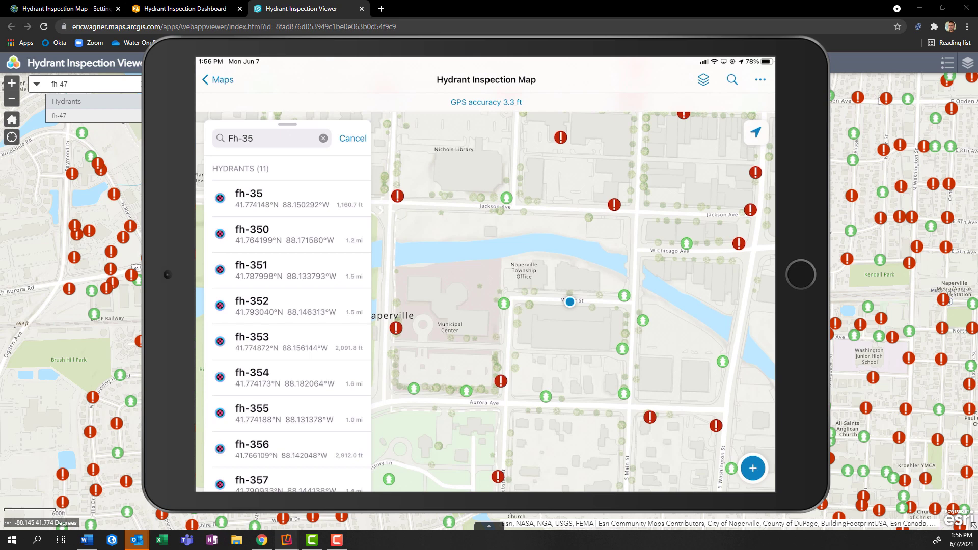
pyautogui.click(275, 198)
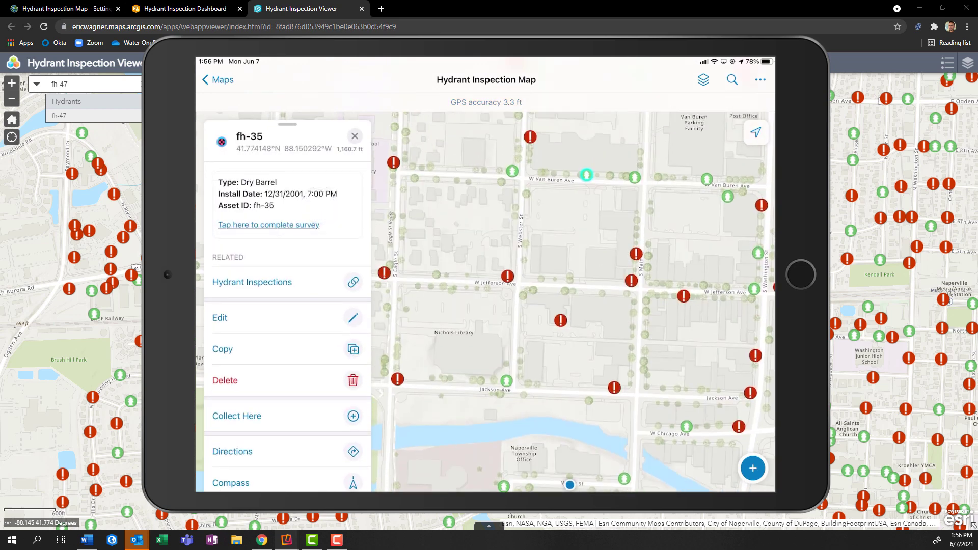